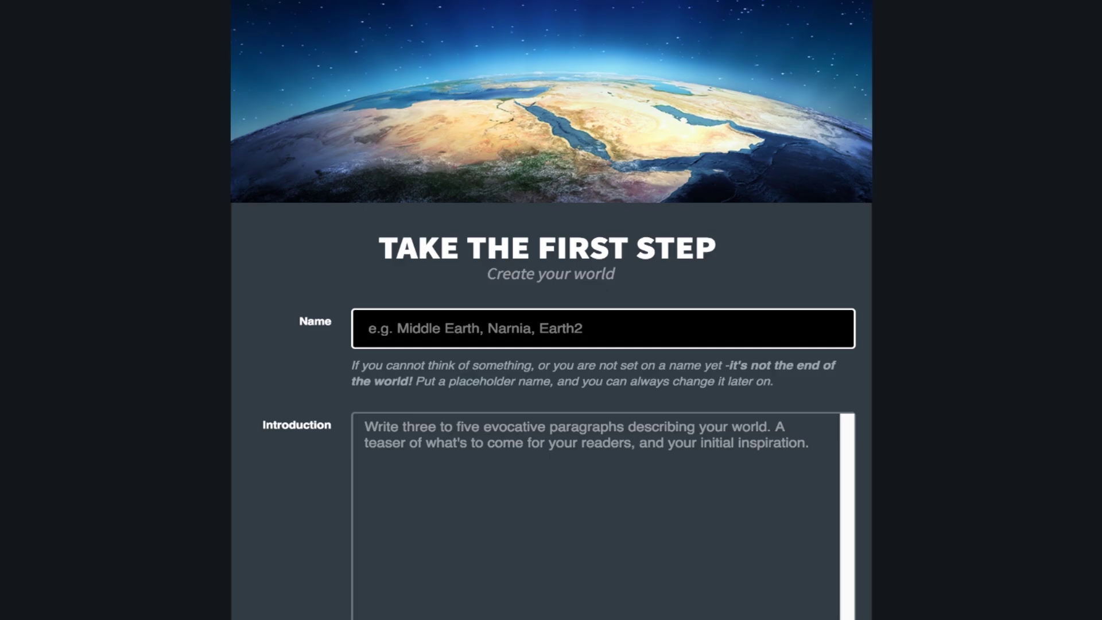
pyautogui.write('Ariopia')
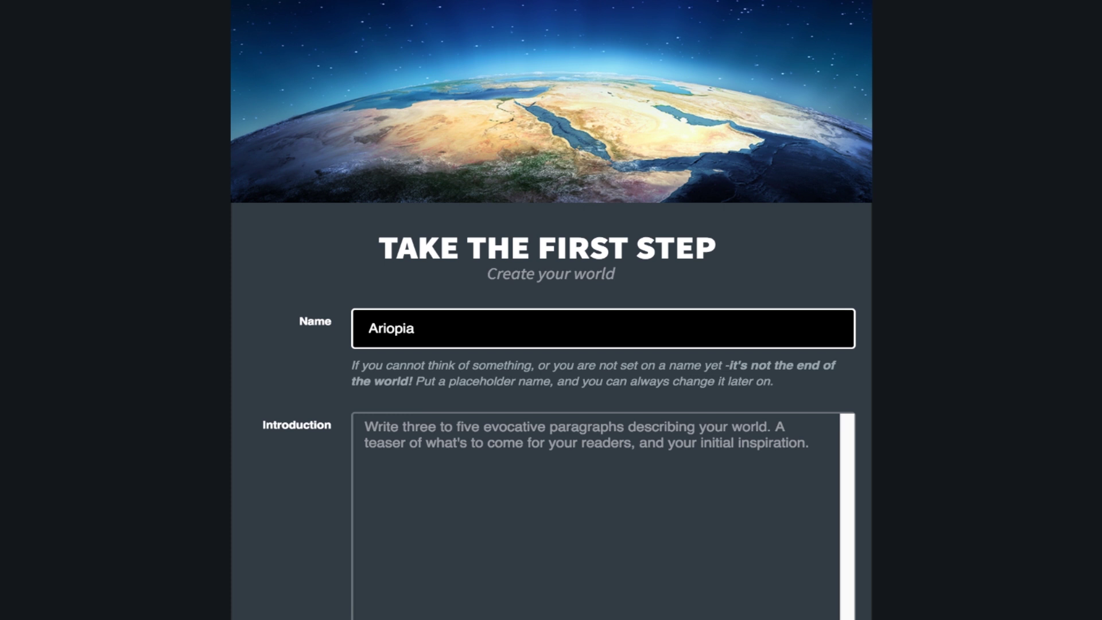
# Move into the Introduction field to write Ariopia's blood-magic vignette.
pyautogui.press('Tab')
pyautogui.write('Ariopia is a world of ')
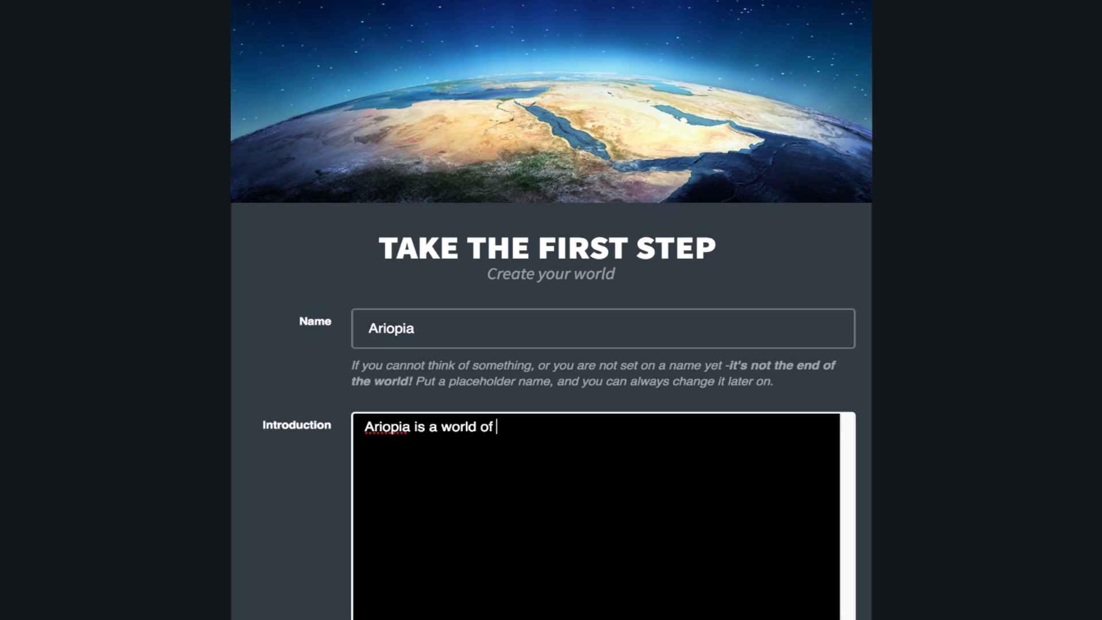
pyautogui.write('blood magic and sacrifices. Three sapient races, the Orm, the')
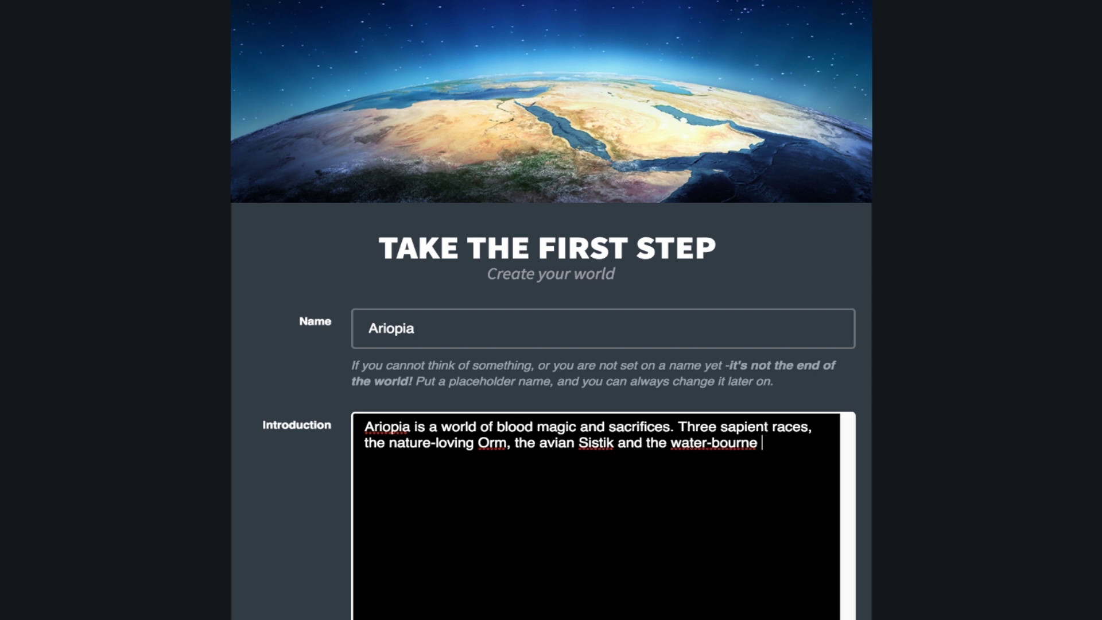
pyautogui.write('have peacefully coexisted for hundreds of years, since the great Empires made a pact and fell peacefully into principalities.')
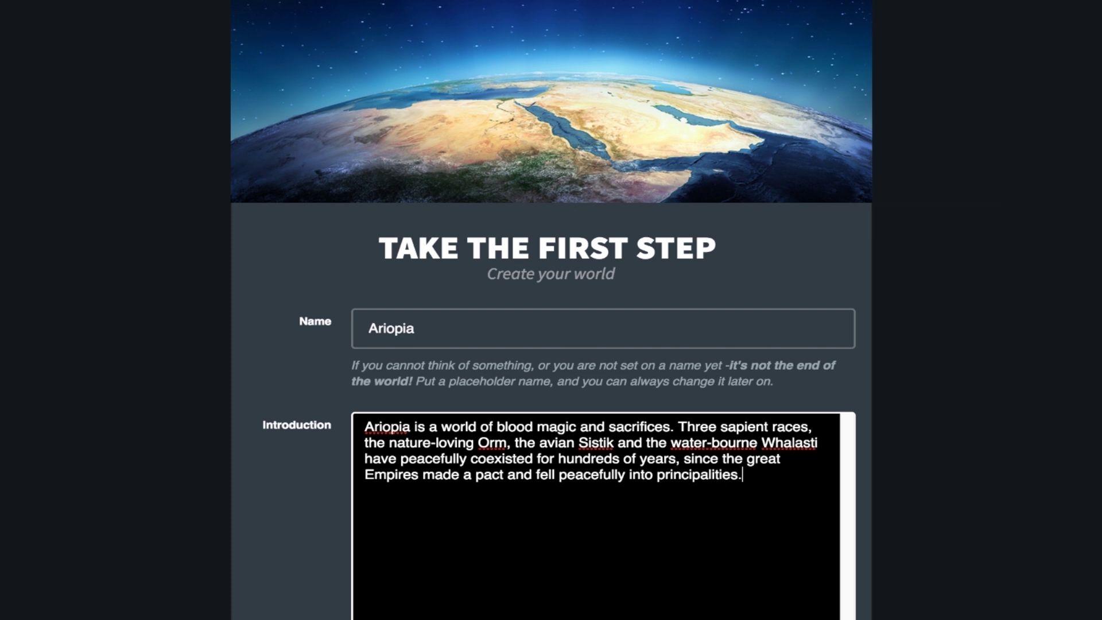
pyautogui.write('f Blood magic involving the melding of all three ')
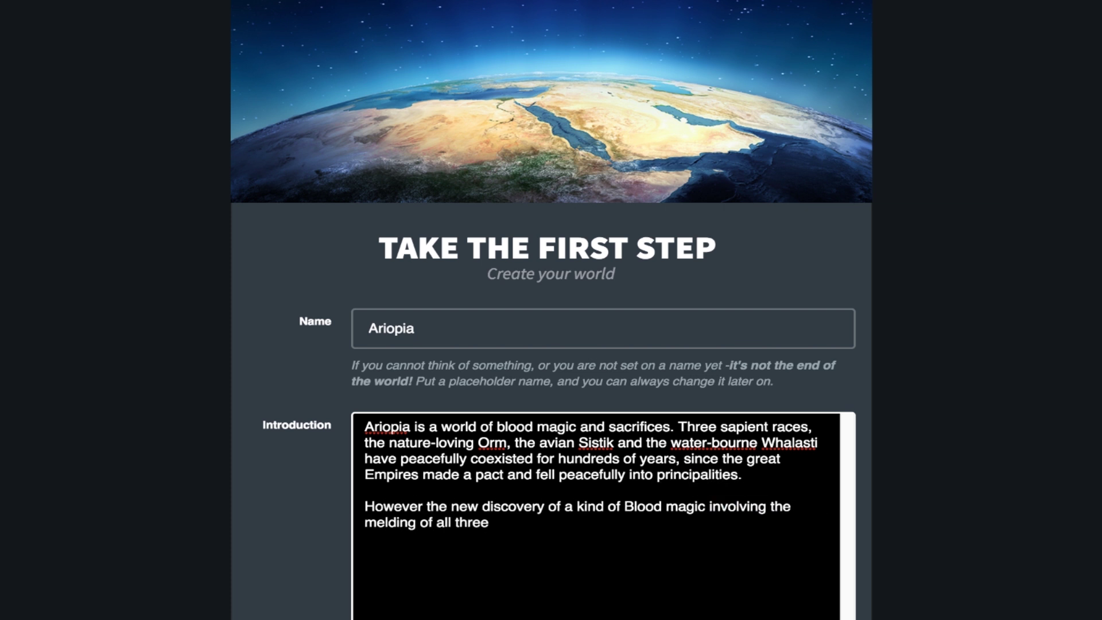
pyautogui.write('species blood to release incredible results, which coincides suspiciously with')
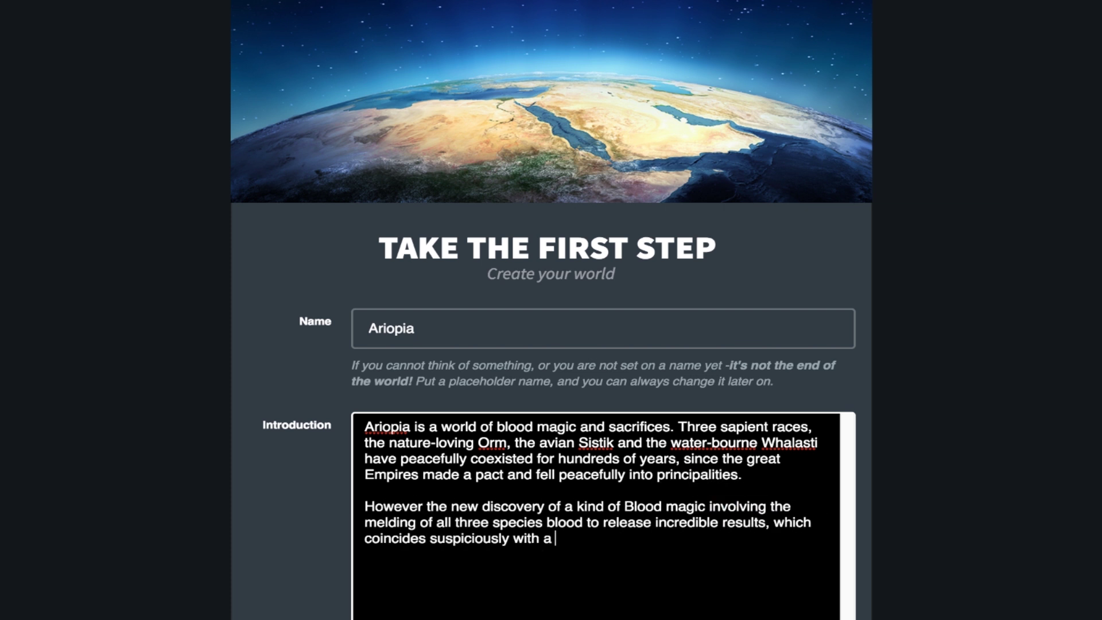
pyautogui.write('appearance of demons from another plane, has caused a rift between the')
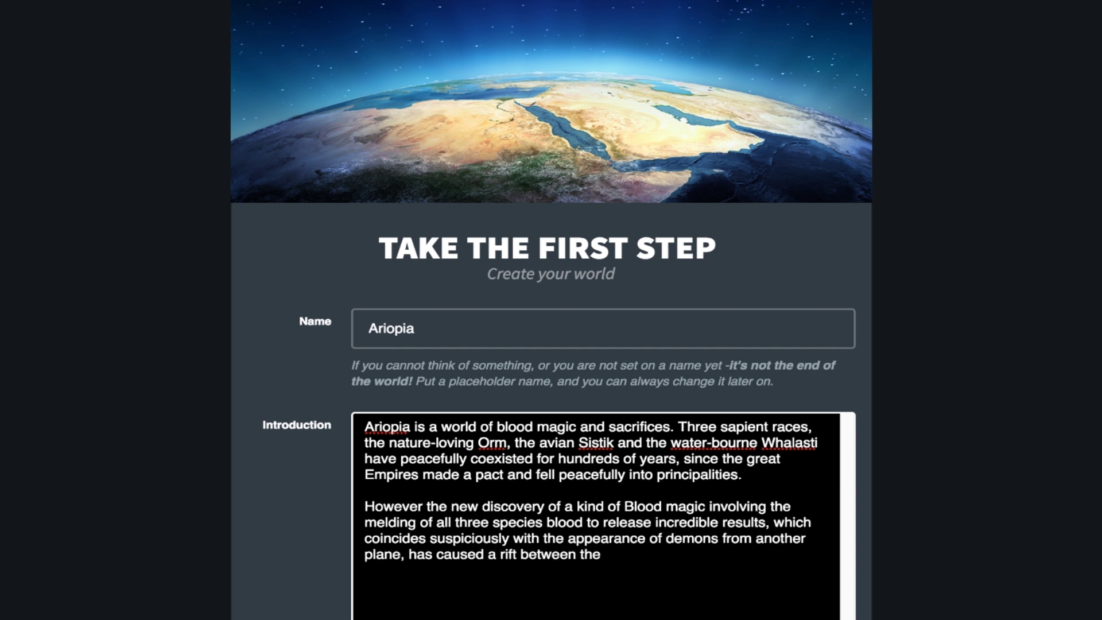
pyautogui.write(' And meanwhile, no one knows where these demons are coming from... or how to stop them.')
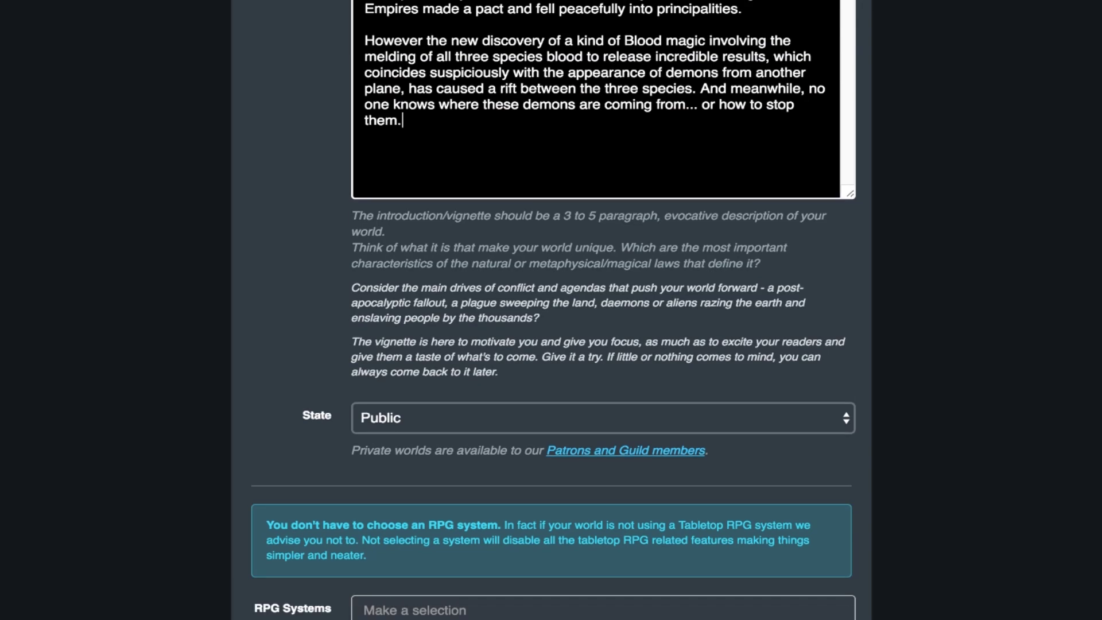
# Skip past State to RPG Systems and open its dropdown list.
pyautogui.press('Tab')
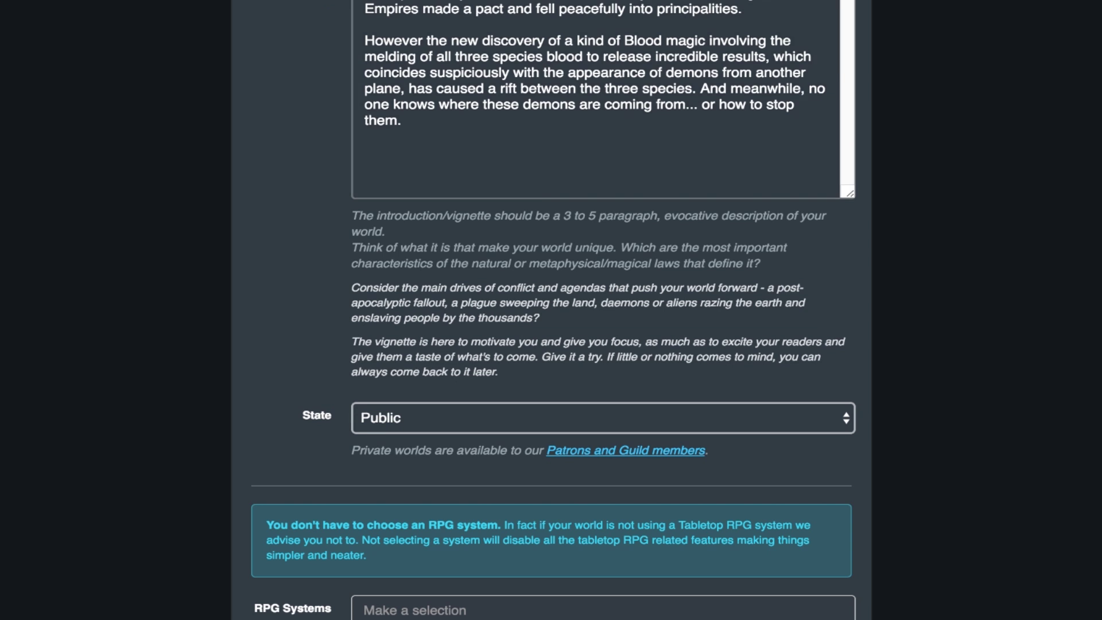
pyautogui.press('Tab')
pyautogui.press('Down')
pyautogui.press('Down')
pyautogui.press('Down')
pyautogui.press('Down')
pyautogui.press('Down')
pyautogui.press('Down')
pyautogui.press('Down')
pyautogui.press('Down')
pyautogui.press('Down')
pyautogui.press('Down')
pyautogui.press('Down')
pyautogui.press('Down')
pyautogui.press('Down')
pyautogui.press('Down')
pyautogui.press('Down')
pyautogui.press('Down')
pyautogui.press('Down')
pyautogui.press('Down')
pyautogui.press('Down')
pyautogui.press('Down')
pyautogui.press('Down')
pyautogui.press('Down')
pyautogui.press('Down')
pyautogui.press('Down')
pyautogui.press('Down')
pyautogui.press('Down')
pyautogui.press('Down')
pyautogui.press('Down')
pyautogui.press('Down')
pyautogui.press('Down')
pyautogui.press('Down')
pyautogui.press('Down')
pyautogui.press('Down')
pyautogui.press('Down')
pyautogui.press('Down')
pyautogui.press('Down')
pyautogui.press('Down')
pyautogui.press('Down')
pyautogui.press('Down')
pyautogui.press('Down')
pyautogui.press('Down')
pyautogui.press('Down')
pyautogui.press('Down')
pyautogui.press('Down')
pyautogui.press('Down')
pyautogui.press('Down')
pyautogui.press('Down')
pyautogui.press('Down')
pyautogui.press('Down')
pyautogui.press('Down')
pyautogui.press('Down')
pyautogui.press('Down')
pyautogui.press('Down')
pyautogui.press('Down')
pyautogui.press('Down')
pyautogui.press('Down')
pyautogui.press('Down')
pyautogui.press('Down')
pyautogui.press('Down')
pyautogui.press('Down')
pyautogui.press('Down')
pyautogui.press('Down')
pyautogui.press('Down')
pyautogui.press('Down')
pyautogui.press('Down')
pyautogui.press('Down')
pyautogui.press('Down')
pyautogui.press('Down')
# Choose Dungeons & Dragons 5th Edition as Ariopia's RPG system.
pyautogui.press('Down')
pyautogui.press('Down')
pyautogui.press('Down')
pyautogui.press('Down')
pyautogui.press('Down')
pyautogui.press('Down')
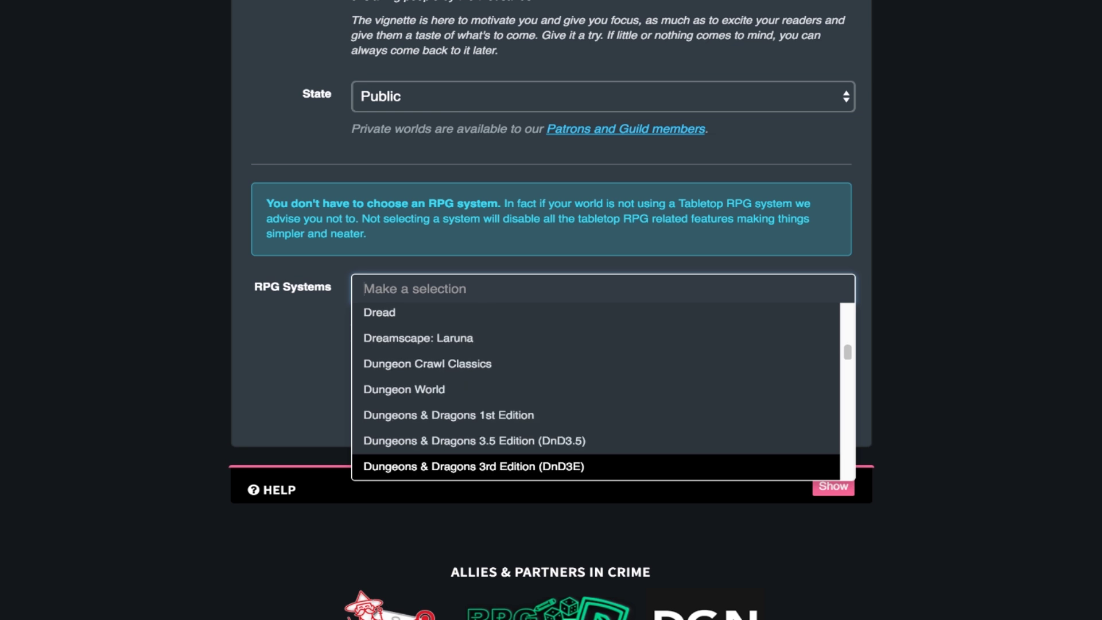
pyautogui.press('Down')
pyautogui.press('Down')
pyautogui.press('Down')
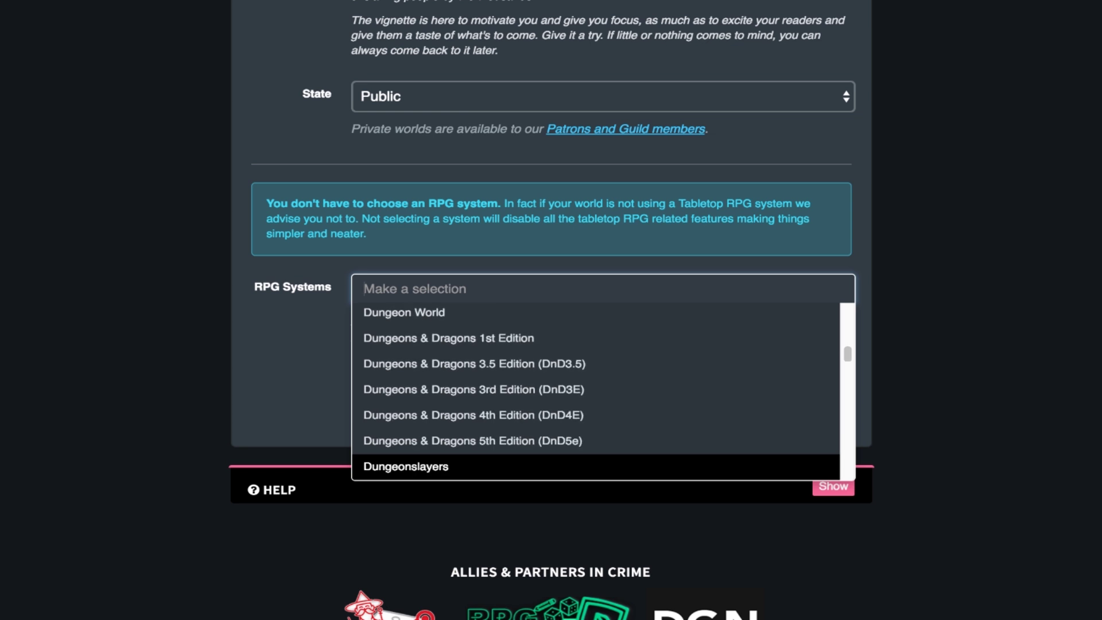
pyautogui.press('Up')
pyautogui.press('Return')
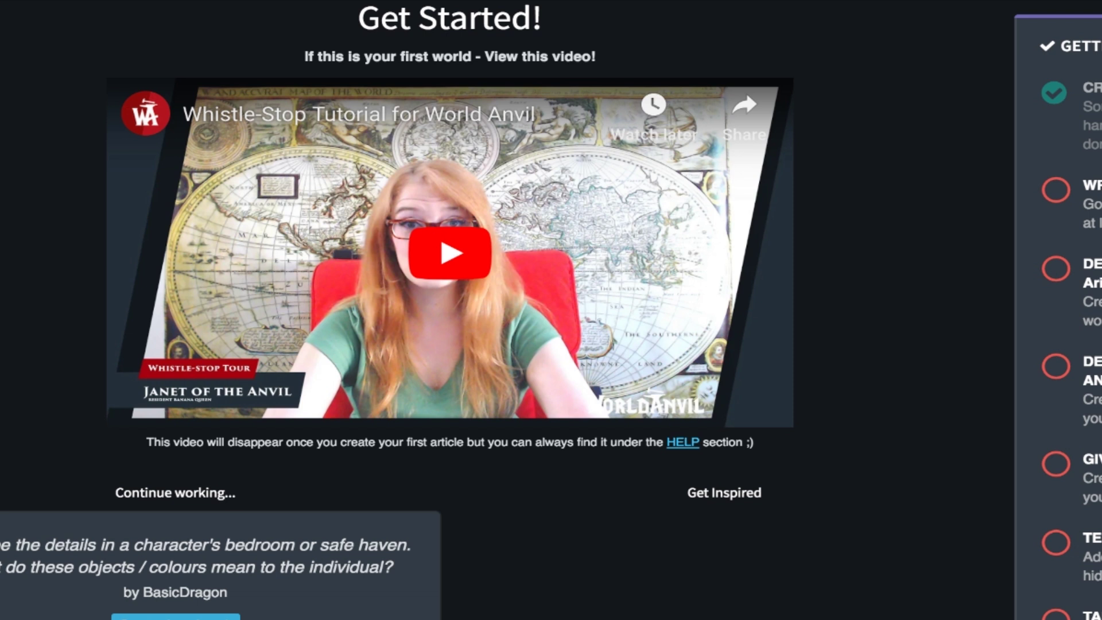
# Play the embedded Whistle-Stop Tutorial video on the getting-started page.
pyautogui.click(449, 250)
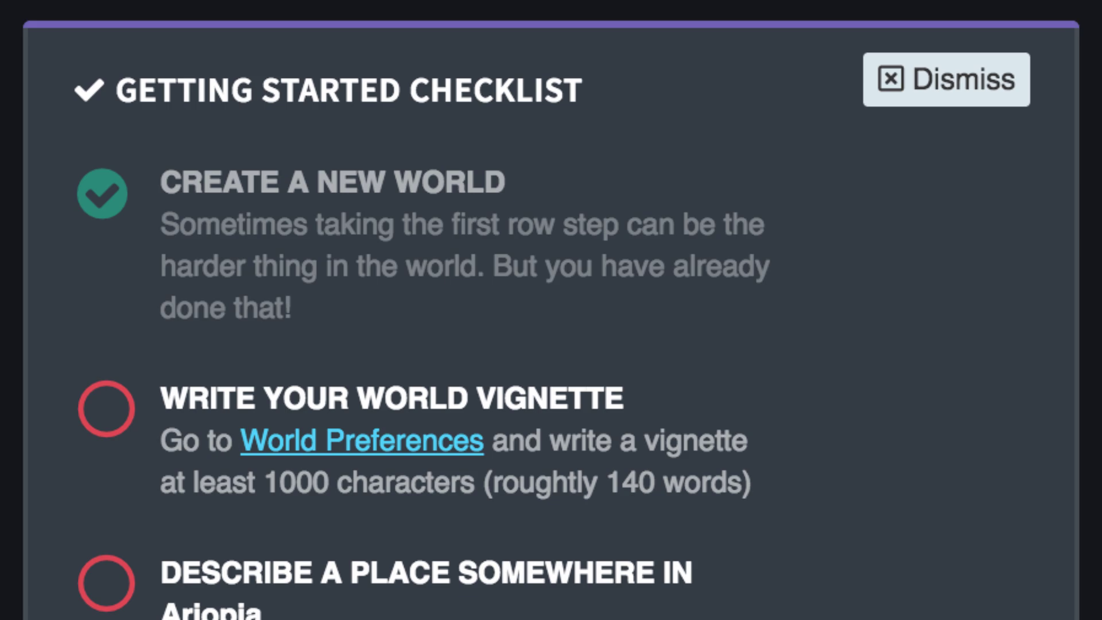
pyautogui.scroll(-4, 552, 310)
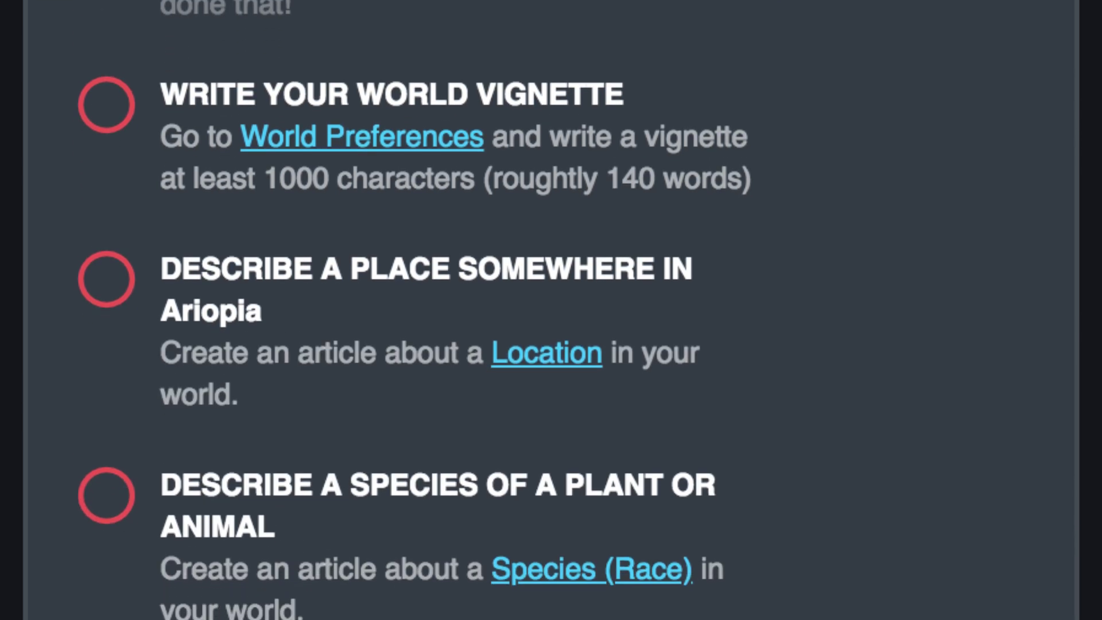
pyautogui.scroll(-4, 551, 310)
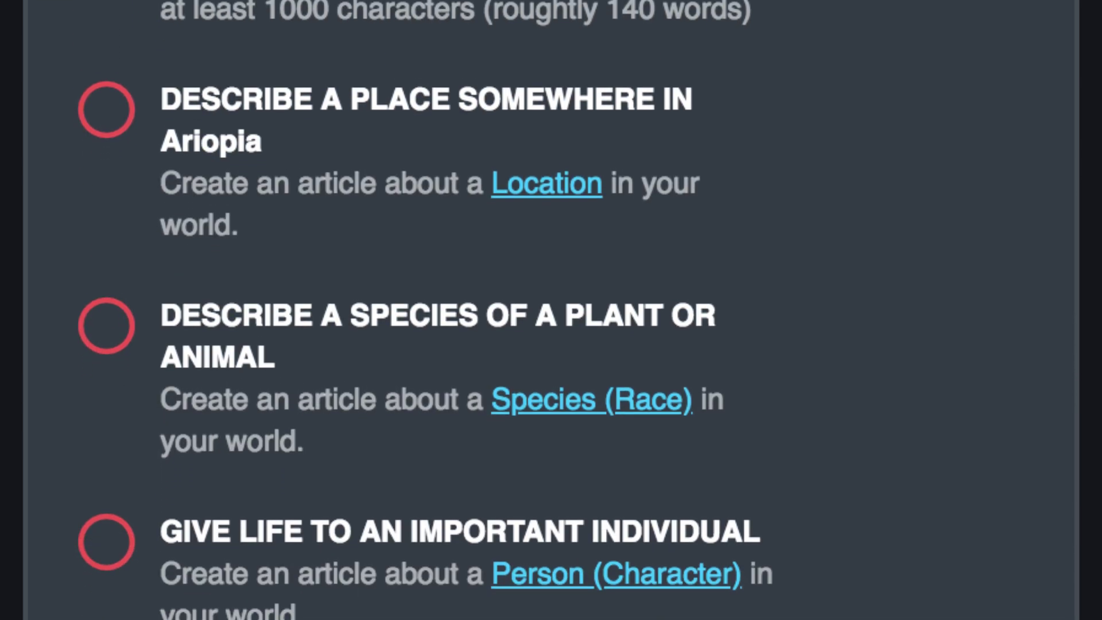
pyautogui.scroll(-4, 551, 311)
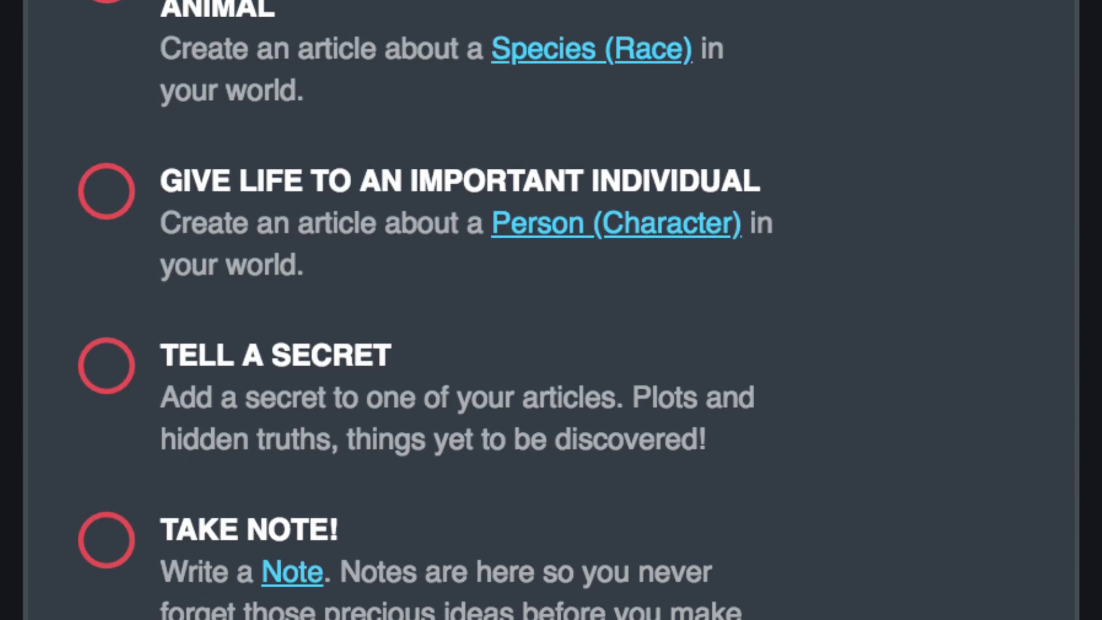
pyautogui.scroll(-4, 552, 311)
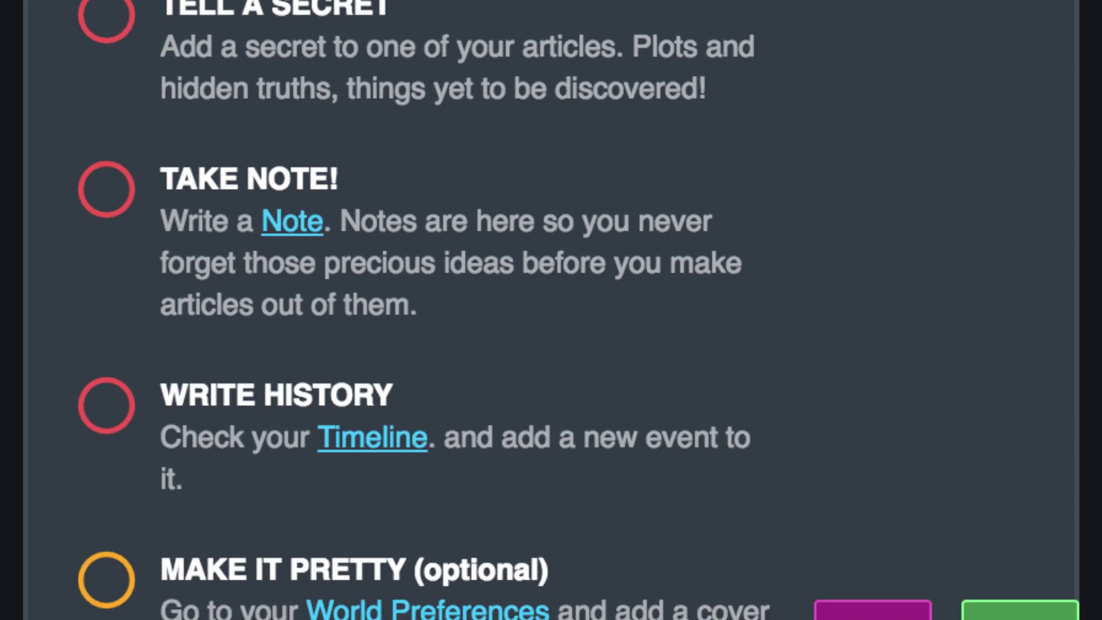
pyautogui.scroll(-1, 551, 311)
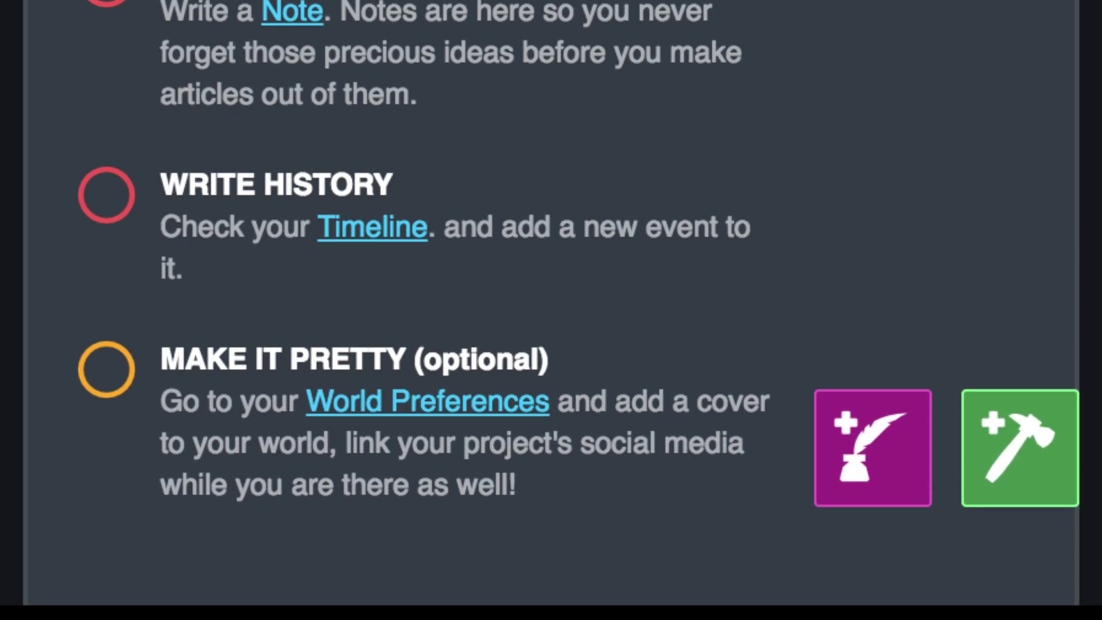